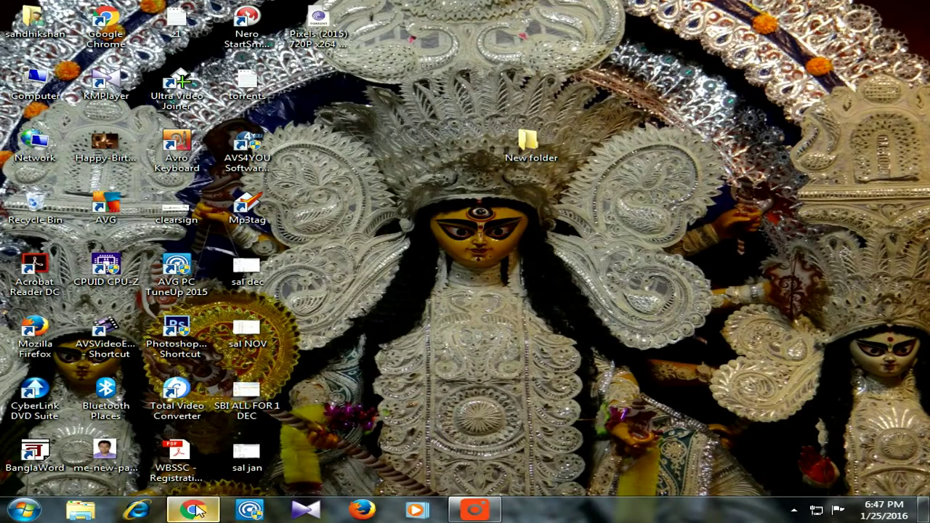
Bring Chrome back and move between the domain-error page and the torrent page.
left_click(195, 510)
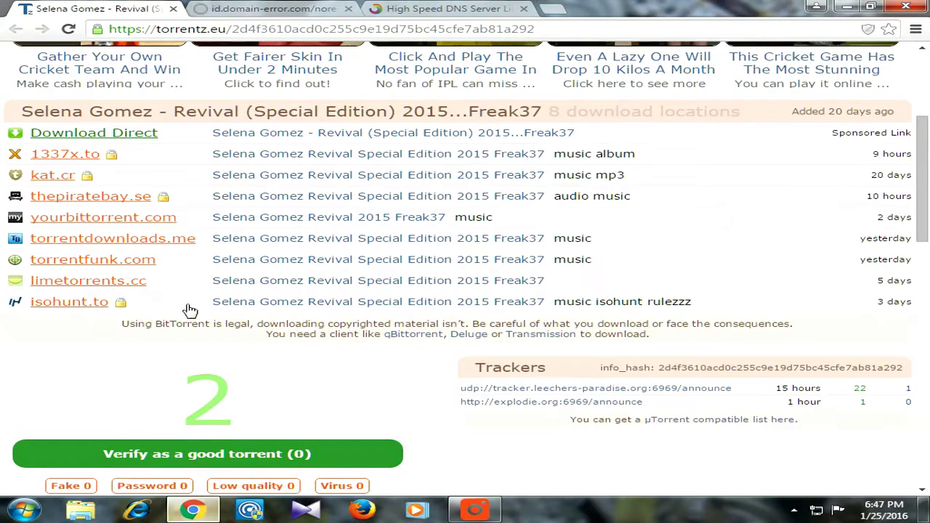
left_click(245, 7)
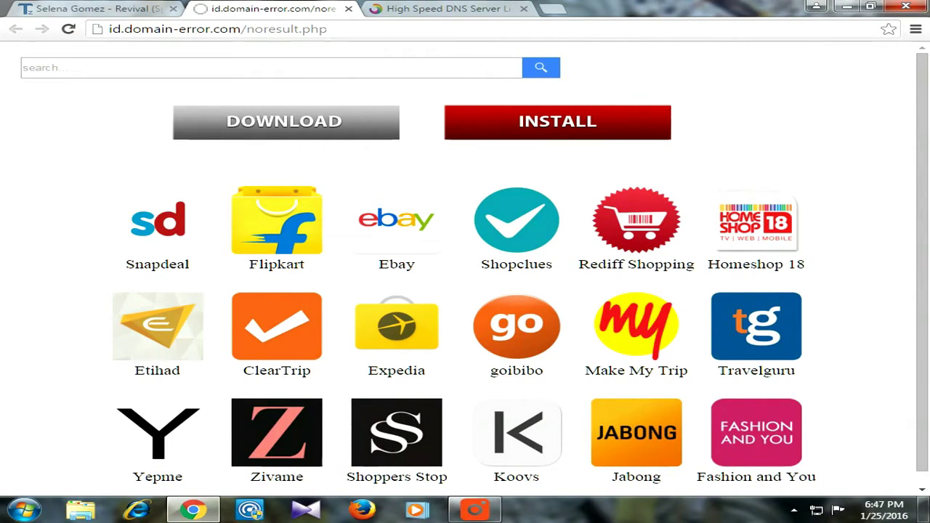
key("ctrl+shift+Tab")
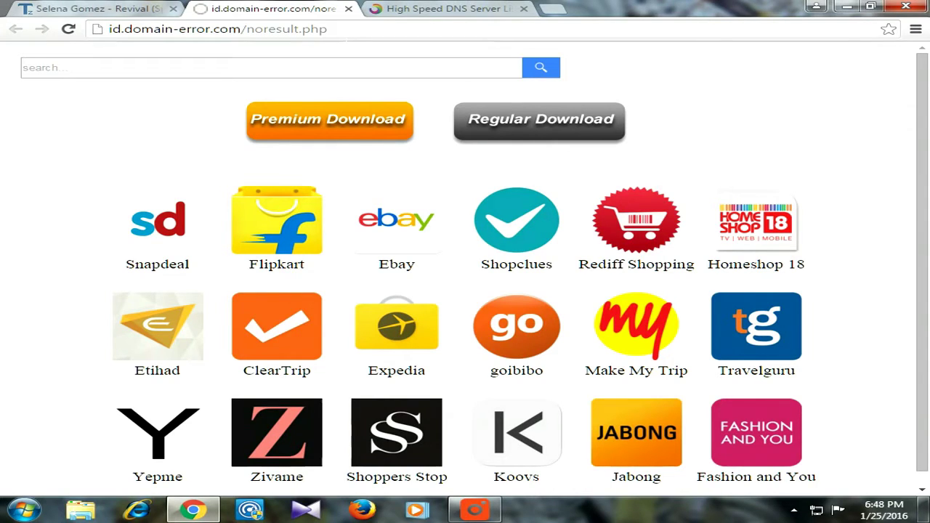
left_click(305, 29)
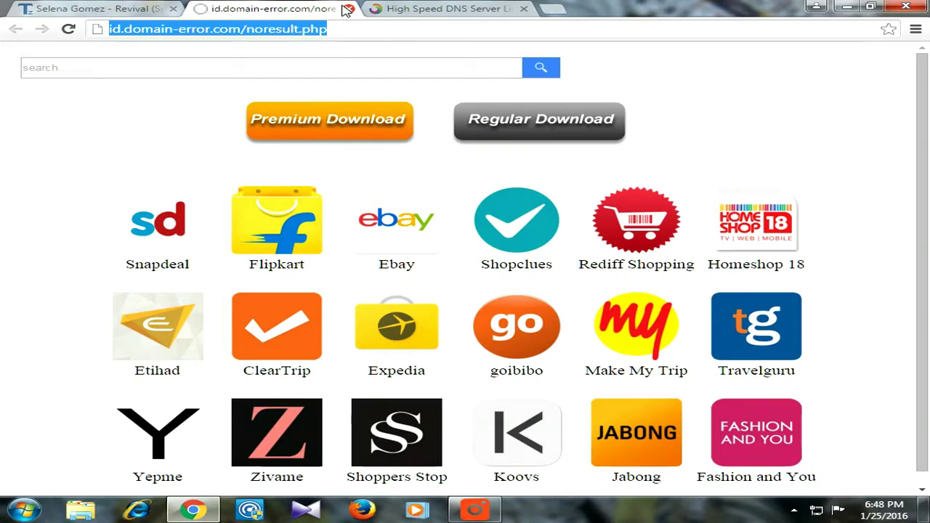
Close the domain-error tab, open a blank new tab, and minimize Chrome.
left_click(348, 9)
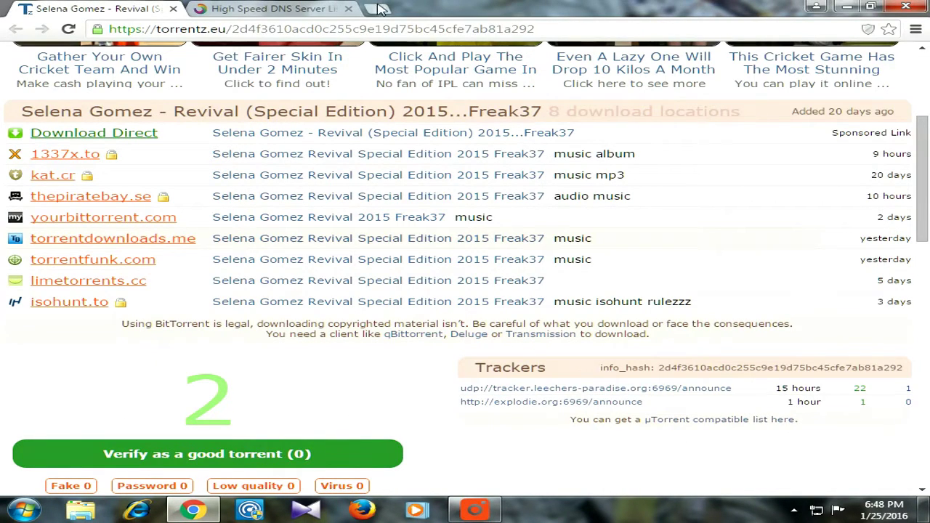
left_click(376, 9)
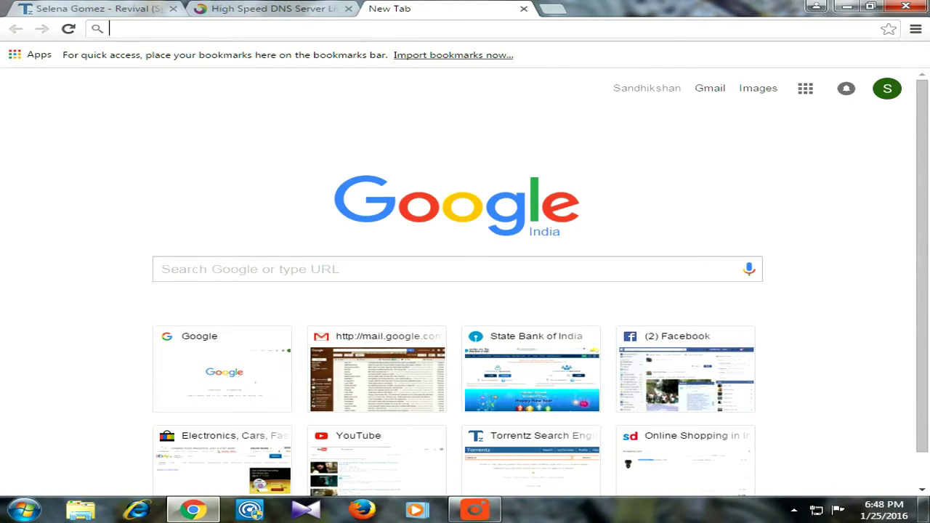
left_click(847, 6)
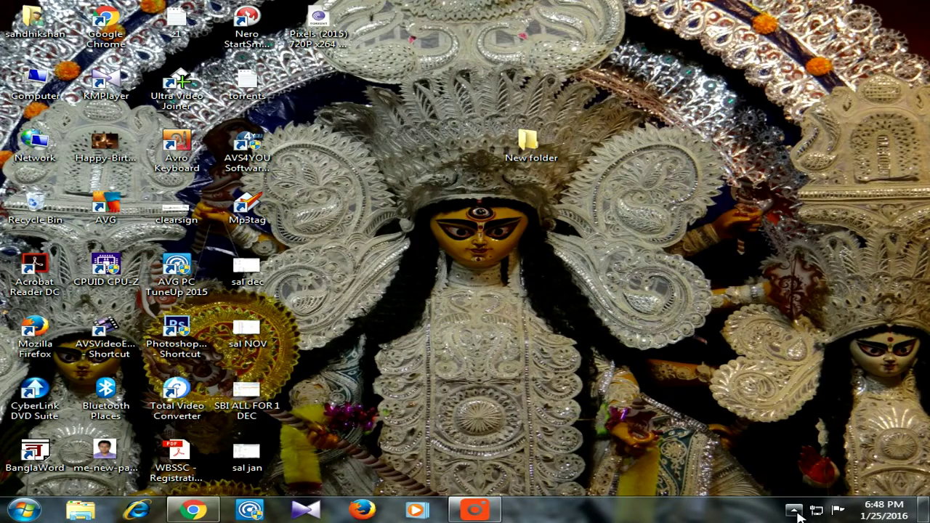
From Network and Sharing Center, open Local Area Connection's TCP/IPv4 properties and choose manual DNS servers.
left_click(794, 510)
right_click(816, 510)
left_click(798, 502)
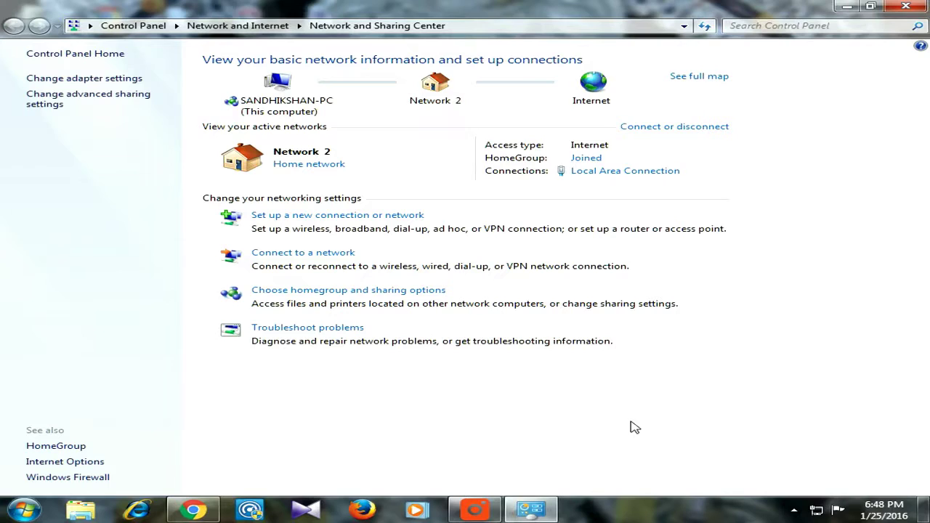
left_click(71, 80)
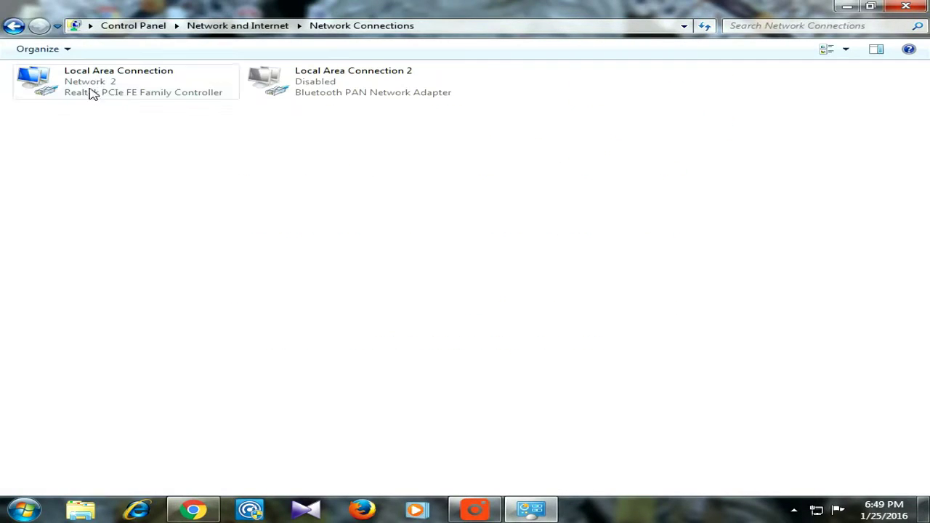
right_click(97, 88)
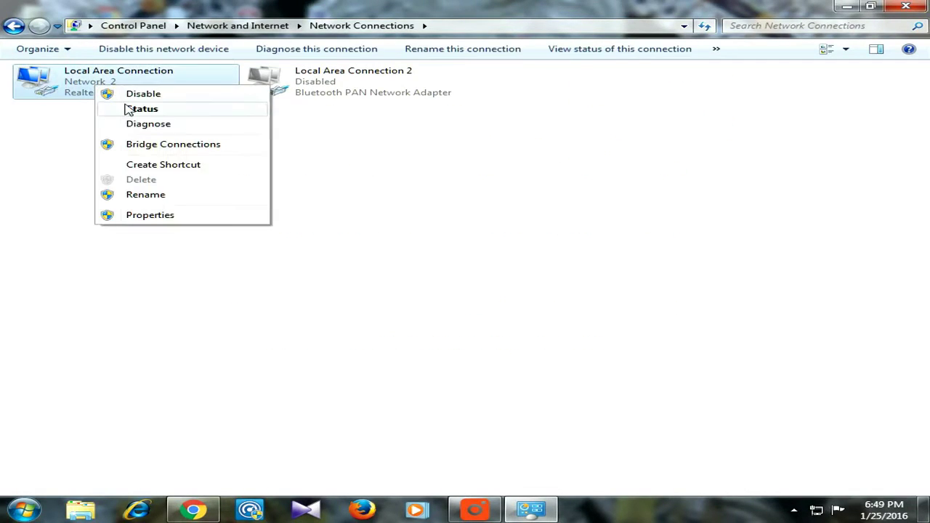
left_click(144, 216)
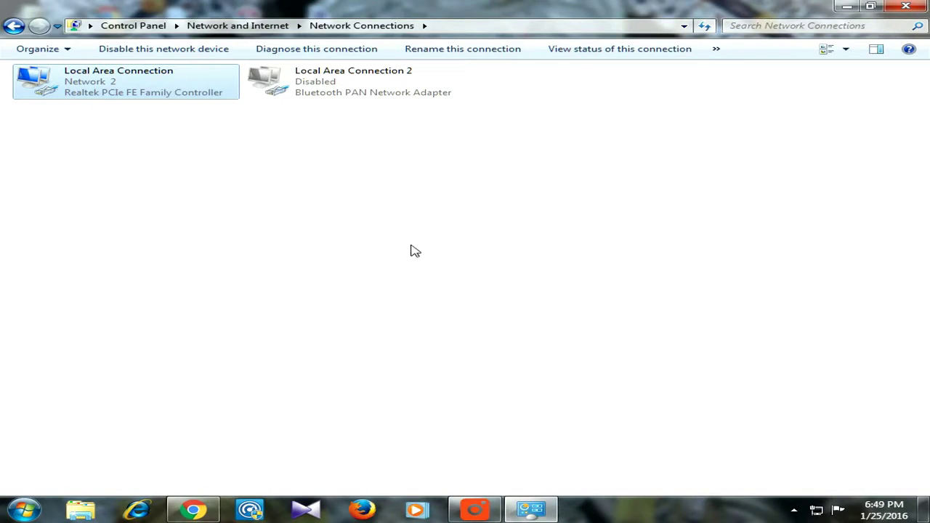
left_click(181, 218)
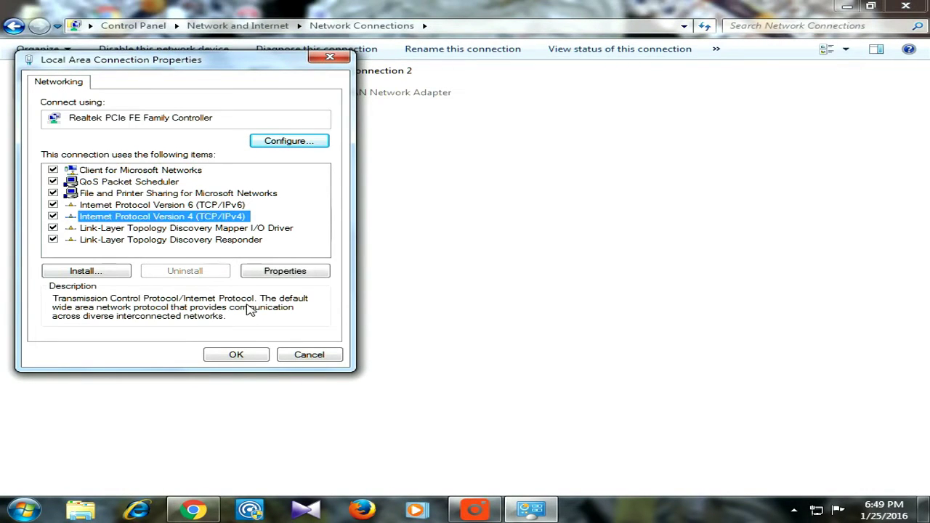
left_click(287, 273)
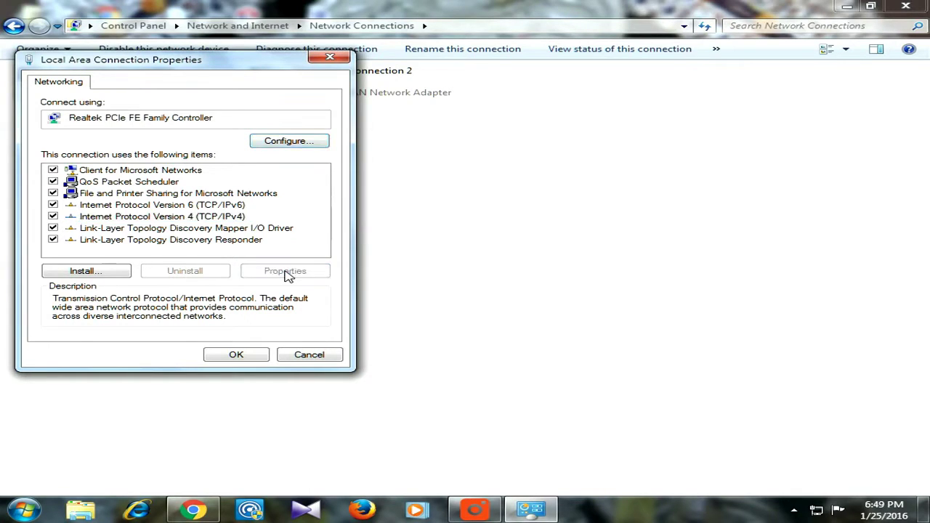
left_click(86, 302)
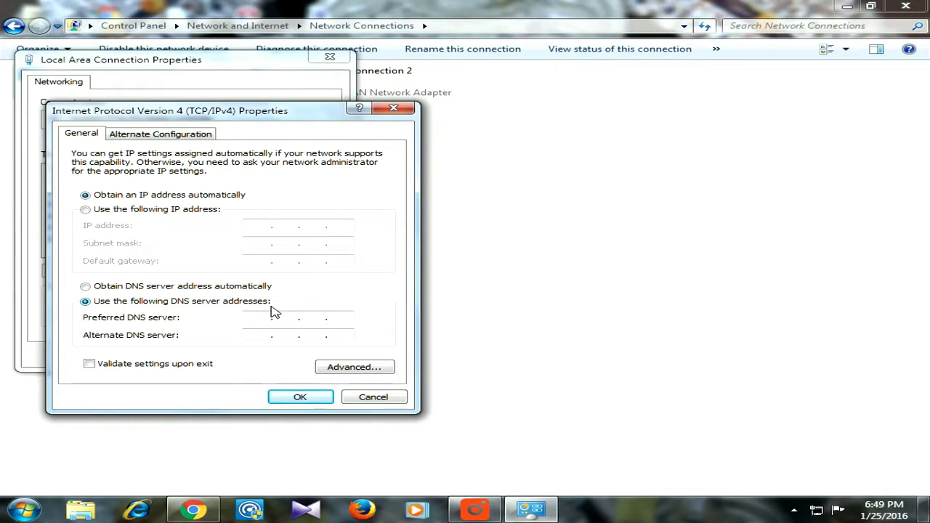
Find Google DNS 8.8.8.8 and 8.8.4.4 on the DNS server list page in Chrome.
left_click(193, 510)
left_click(268, 9)
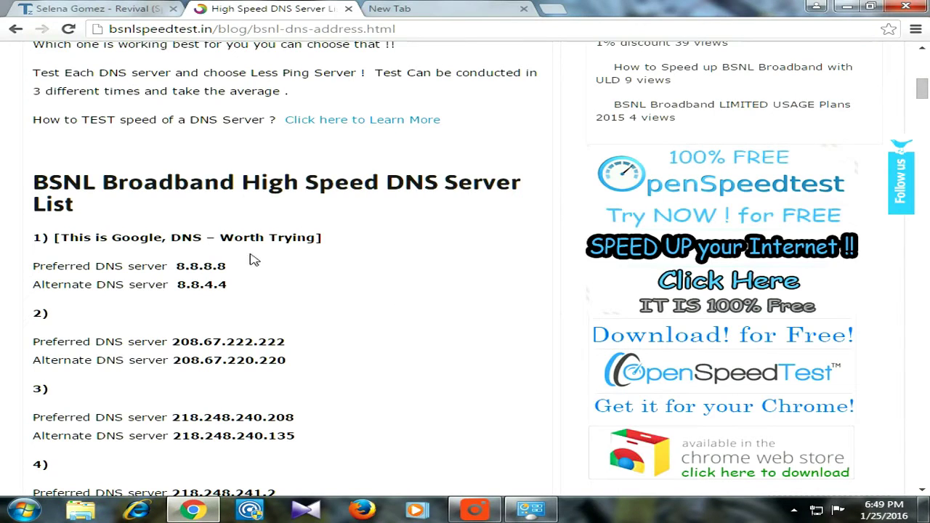
left_click_drag(923, 88, 923, 96)
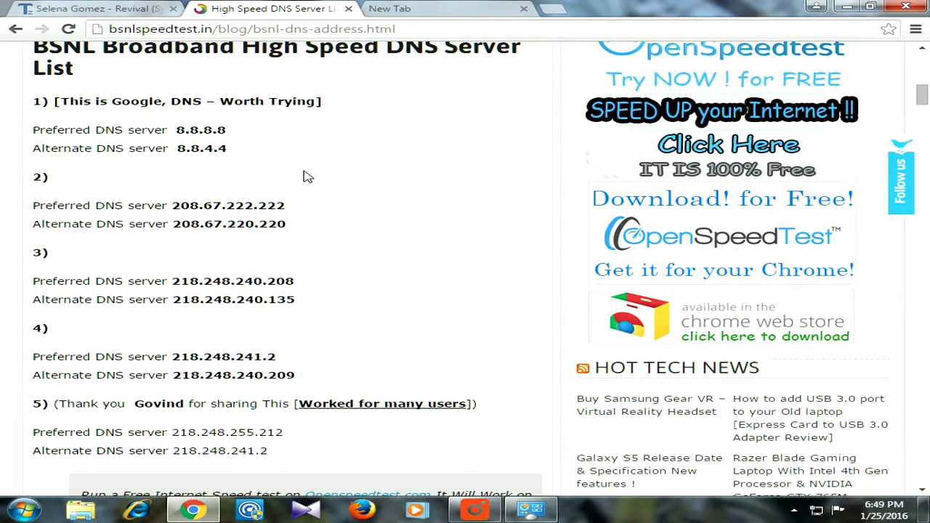
left_click(842, 7)
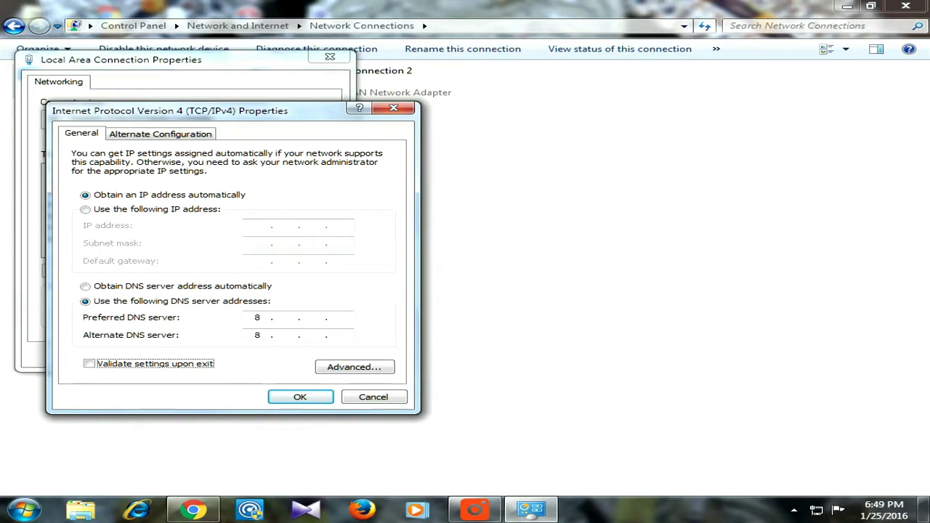
Fill in preferred DNS 8.8.8.8 and alternate DNS 8.8.4.4, removing a stray 9.
key("Tab")
key("shift+Tab")
key("shift+Tab")
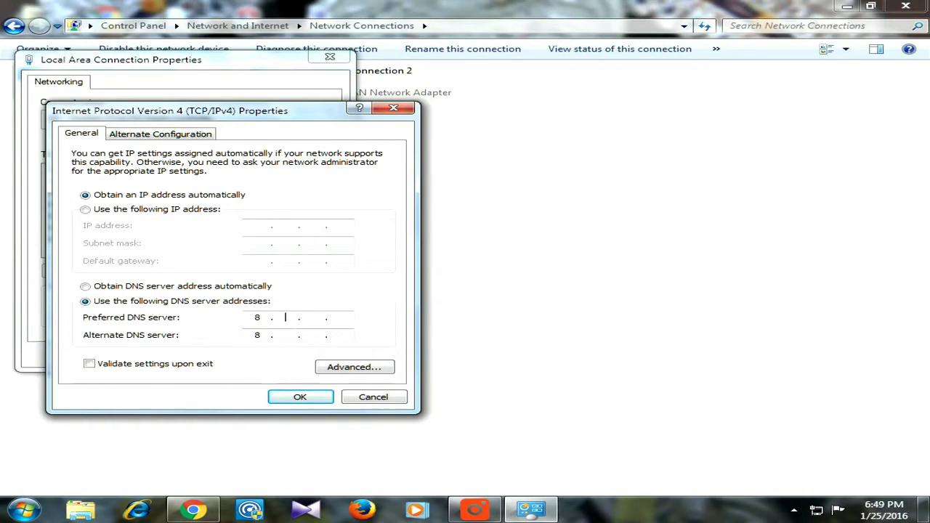
type("9")
key("BackSpace")
type("8.")
type("8.")
type("4.4")
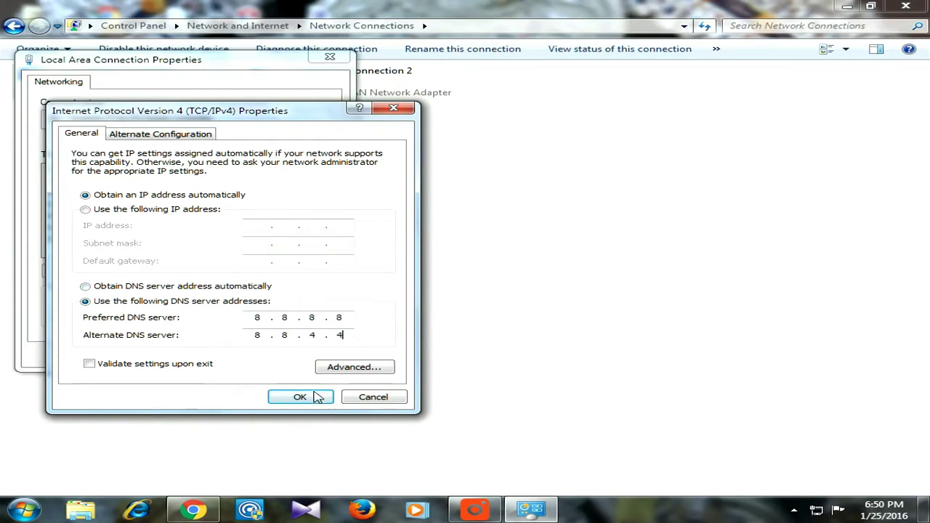
Confirm the DNS addresses and close the Local Area Connection and Network Connections windows.
left_click(373, 398)
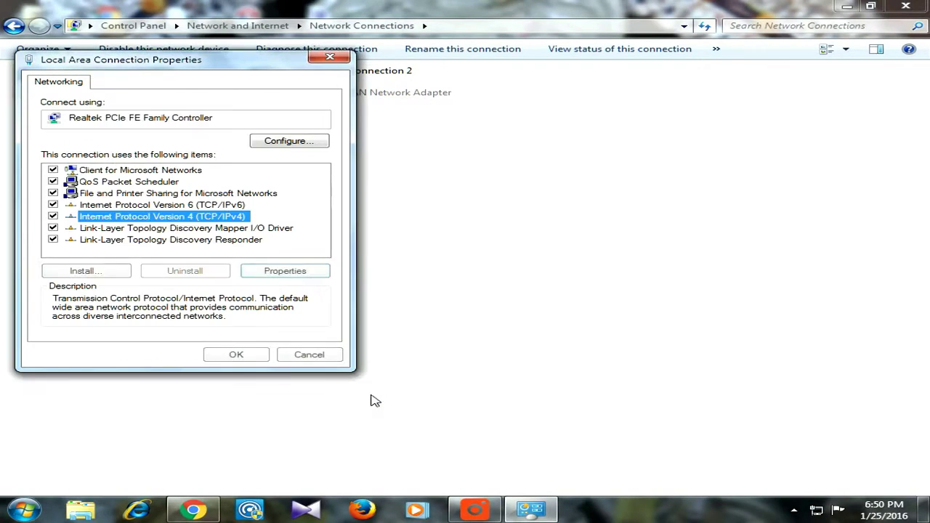
left_click(325, 58)
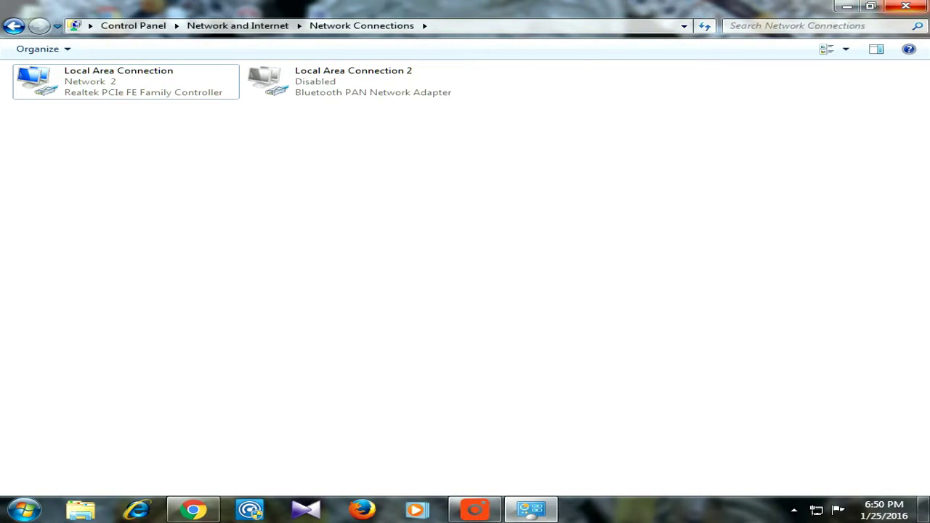
left_click(905, 7)
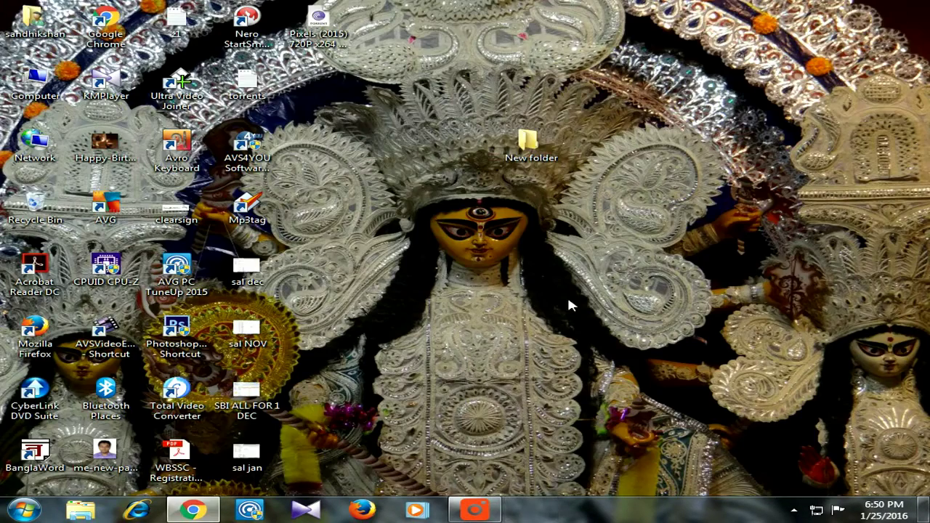
mouse_move(193, 509)
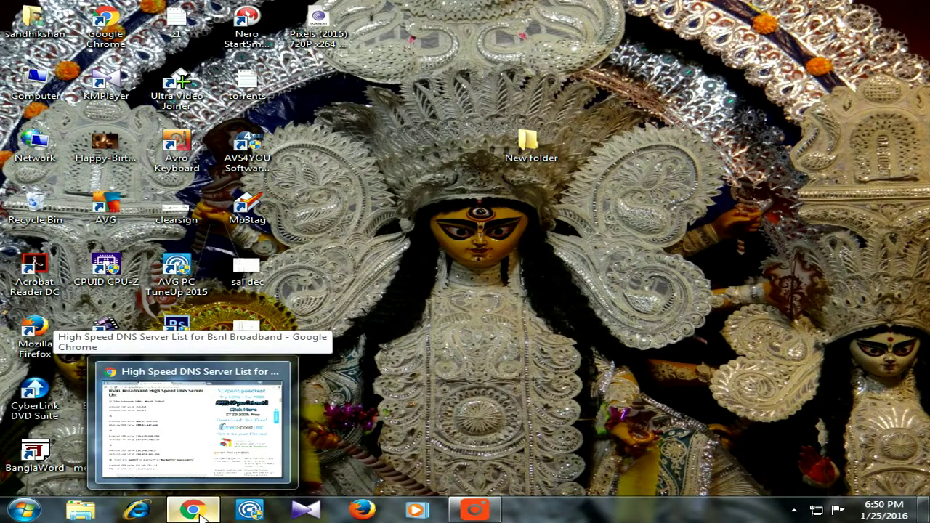
Restore the Chrome window from the taskbar.
left_click(200, 513)
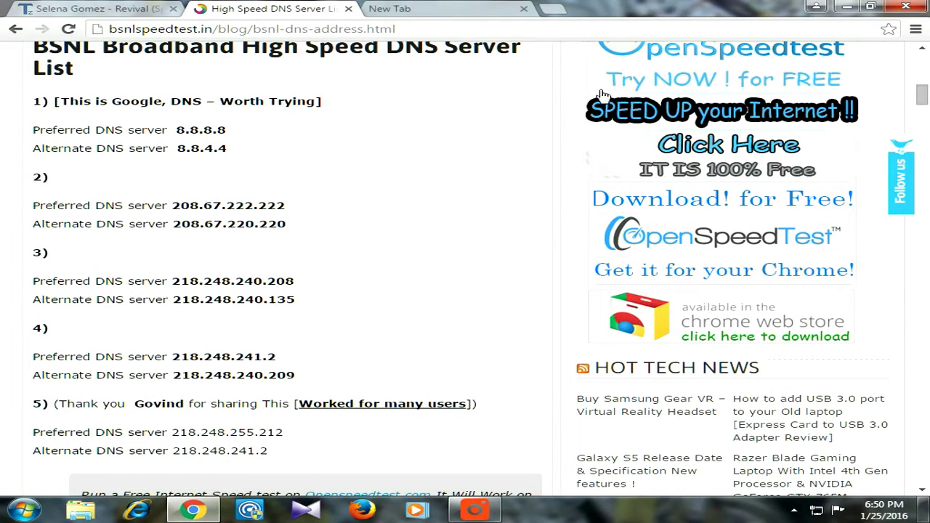
left_click_drag(923, 96, 923, 97)
left_click(192, 511)
left_click(192, 510)
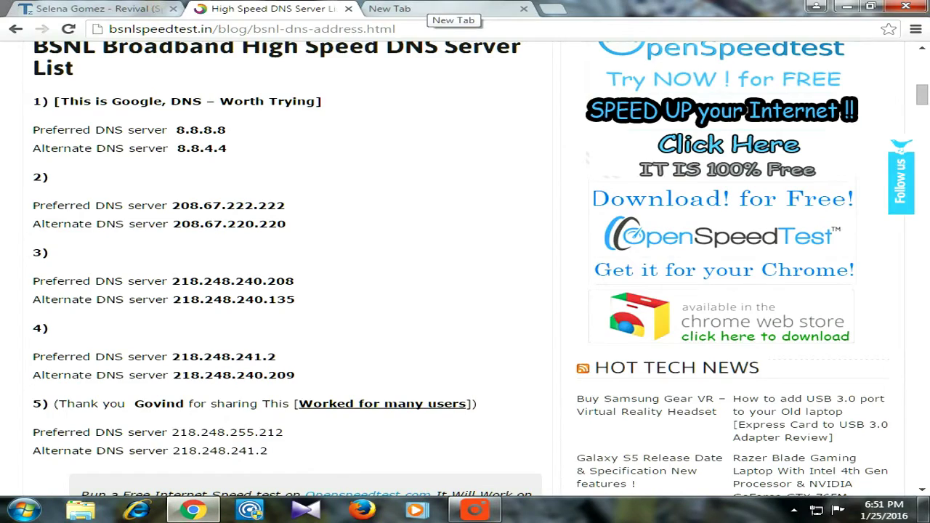
Go to 192.168.0.1 in the new tab and log in to the NETGEAR router.
left_click(436, 9)
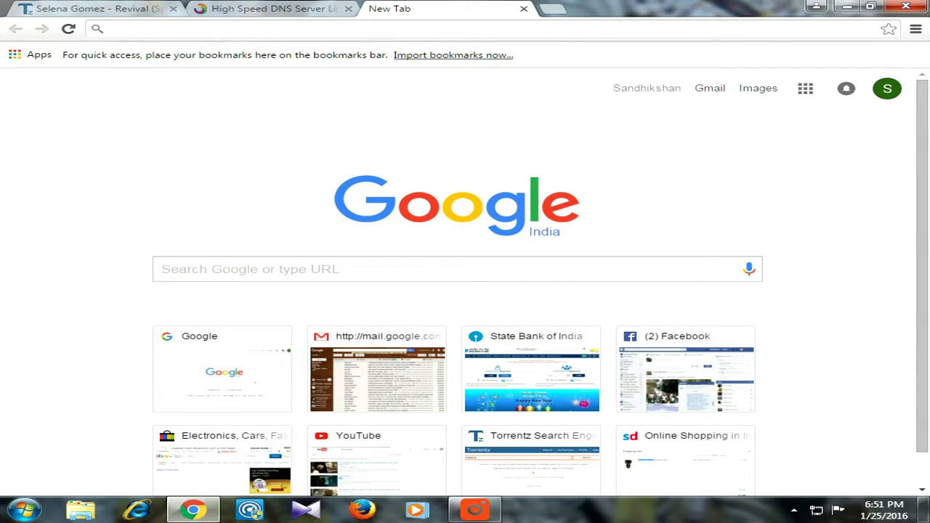
type("192.168.0.1")
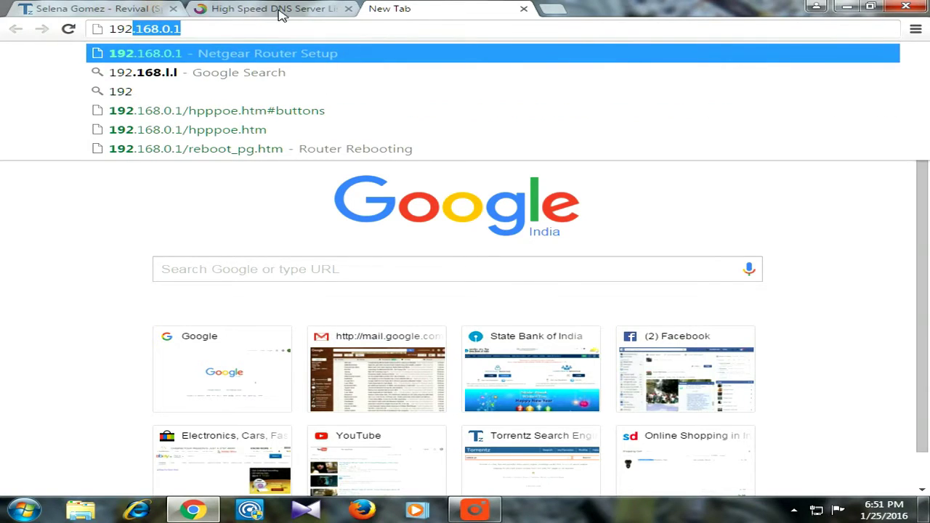
left_click(155, 59)
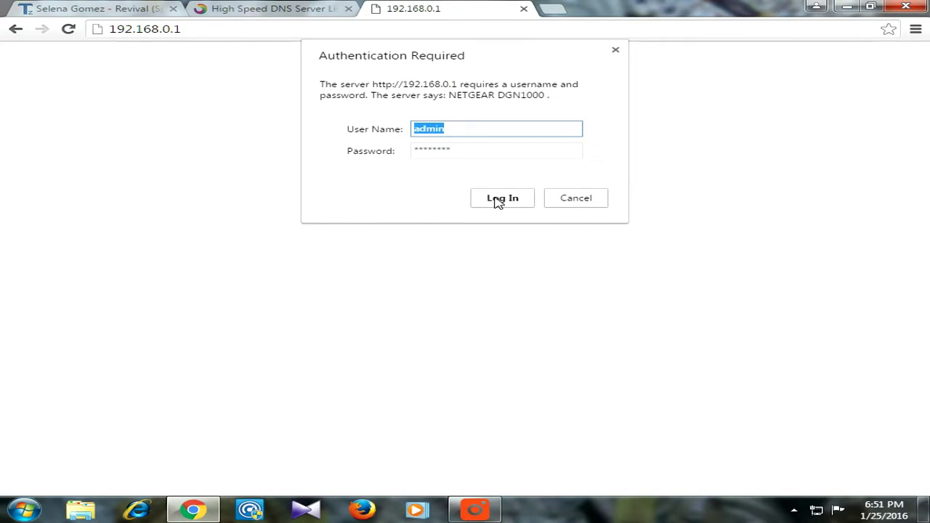
left_click(499, 201)
left_click(514, 201)
left_click(504, 197)
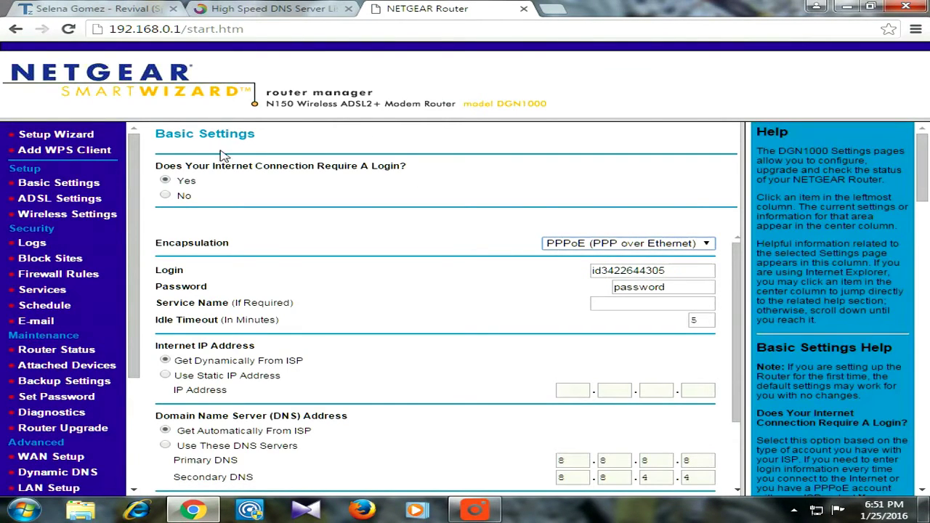
Choose Use These DNS Servers with Primary 8.8.8.8 and Secondary 8.8.4.4, and apply.
left_click_drag(141, 176, 138, 202)
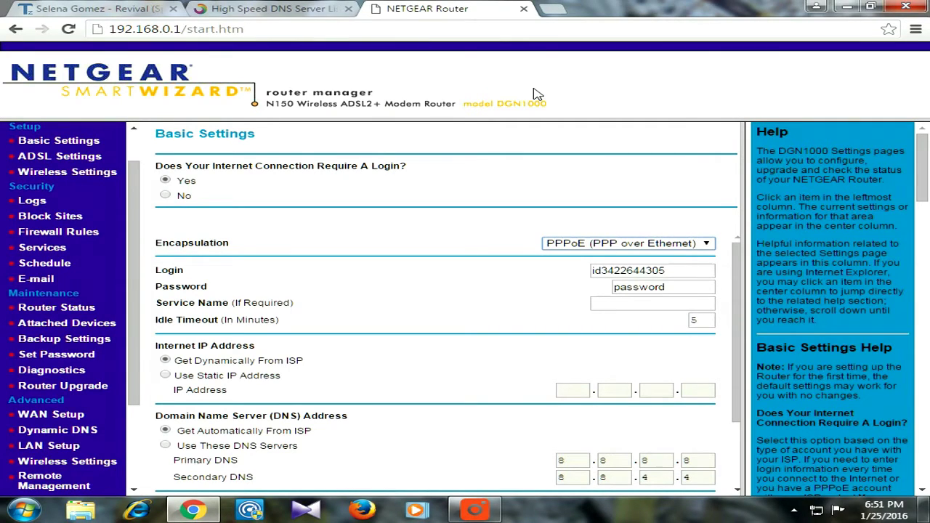
scroll(134, 202, "down", 1)
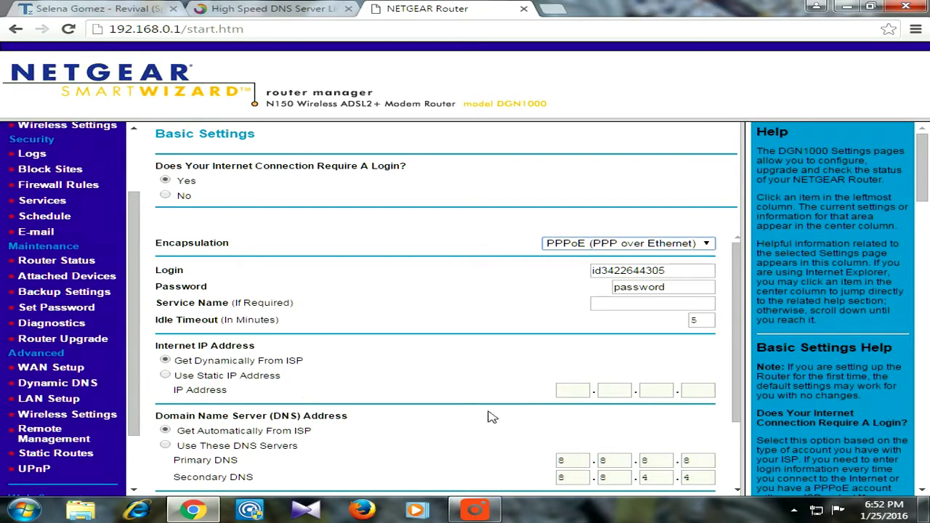
left_click_drag(735, 289, 755, 345)
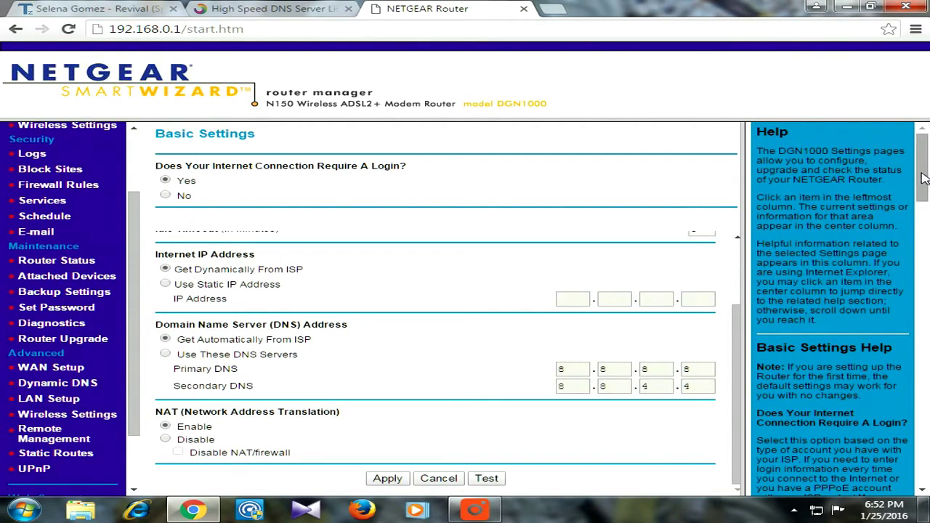
left_click_drag(921, 193, 921, 217)
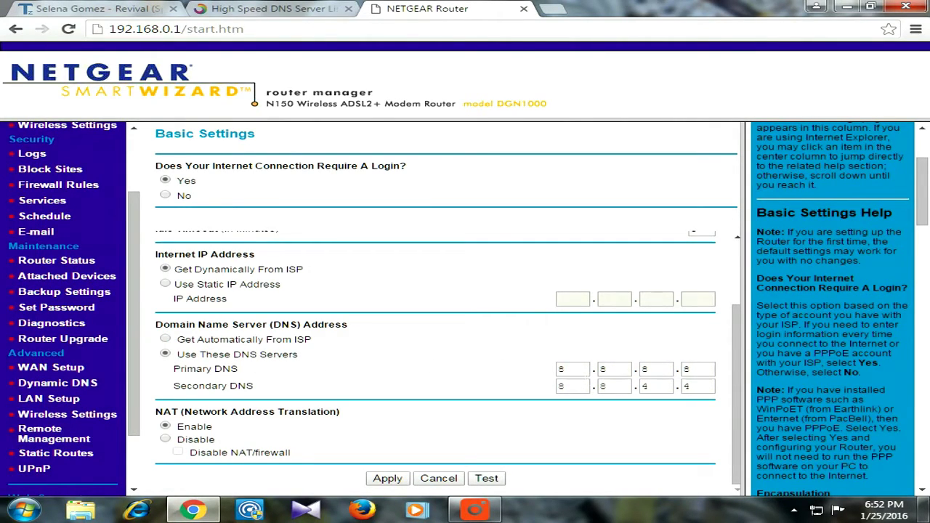
key("Tab")
key("Tab")
key("Tab")
key("Tab")
key("Tab")
key("Tab")
key("Tab")
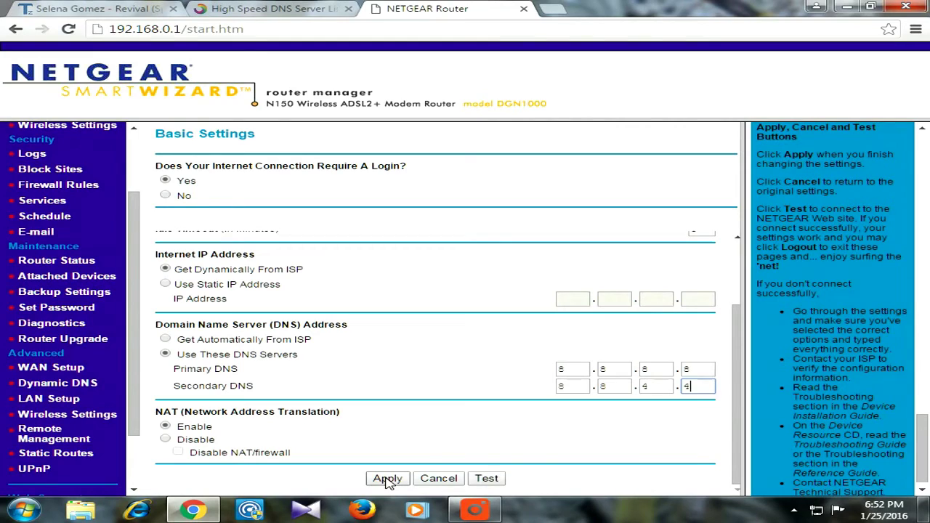
left_click(387, 479)
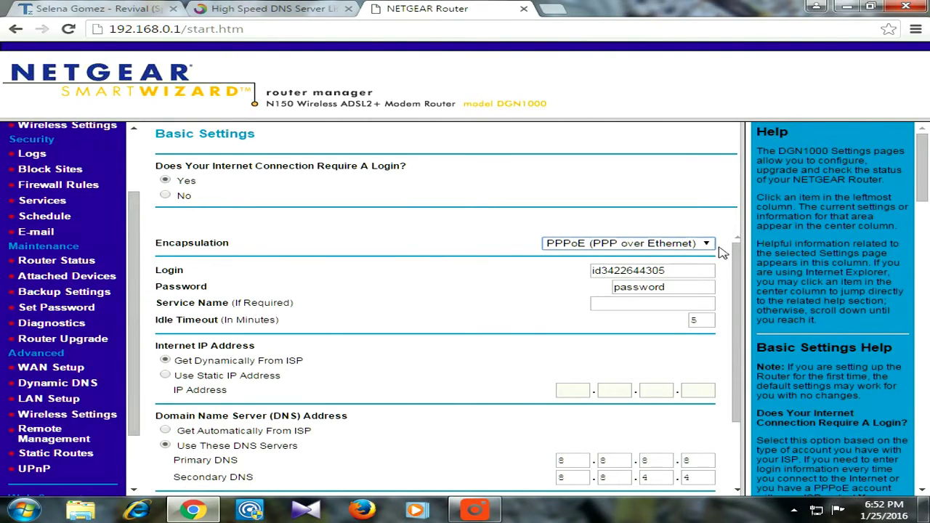
Log out of the NETGEAR router manager.
scroll(912, 197, "down", 2)
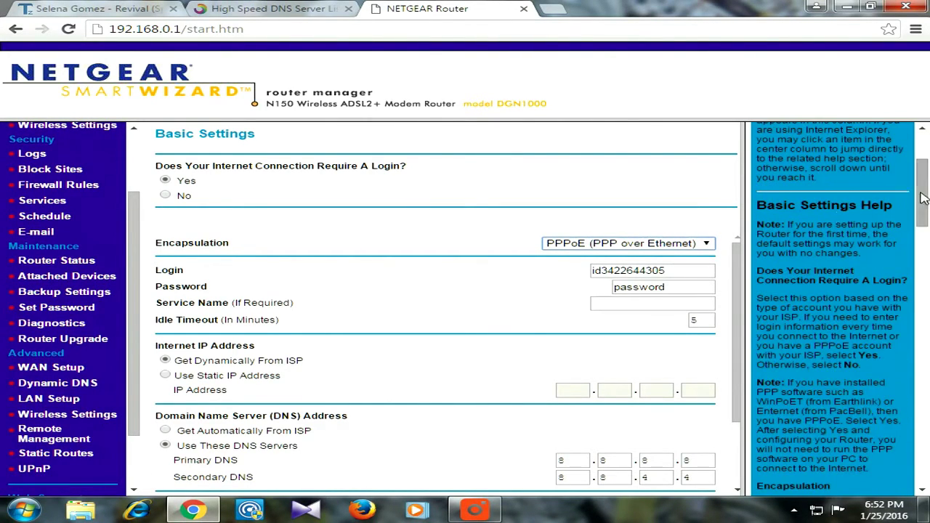
scroll(133, 320, "down", 1)
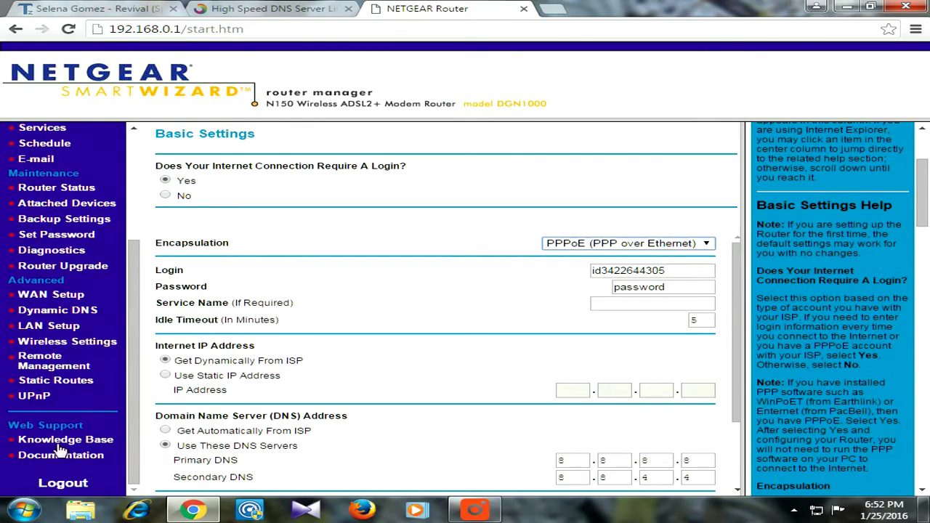
left_click(61, 484)
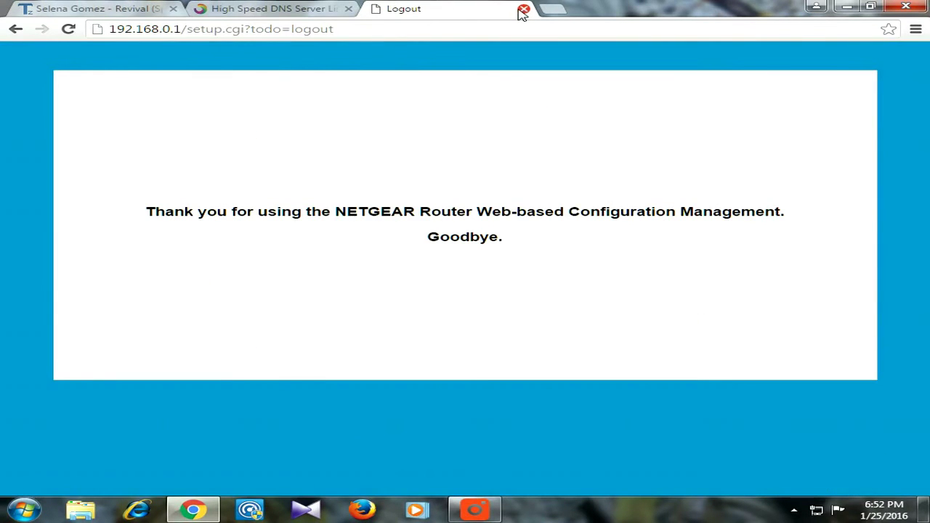
Close the router tab, return to torrentz.eu, and dismiss the torrentdownloads.me and redirect tabs.
left_click(524, 9)
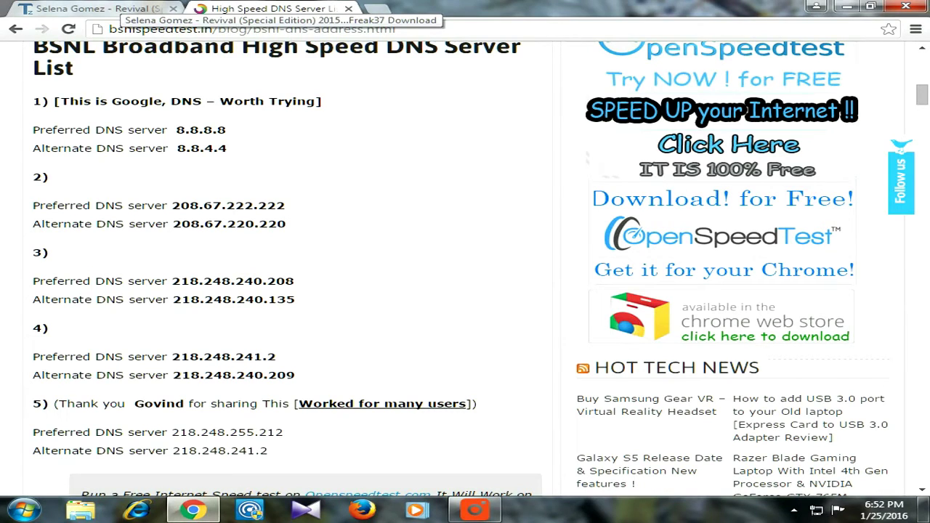
left_click(120, 9)
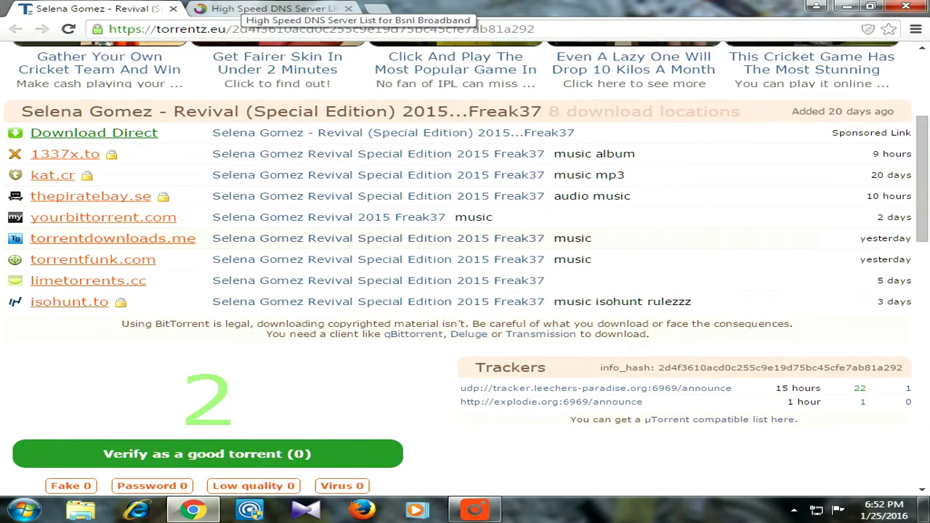
left_click(131, 246)
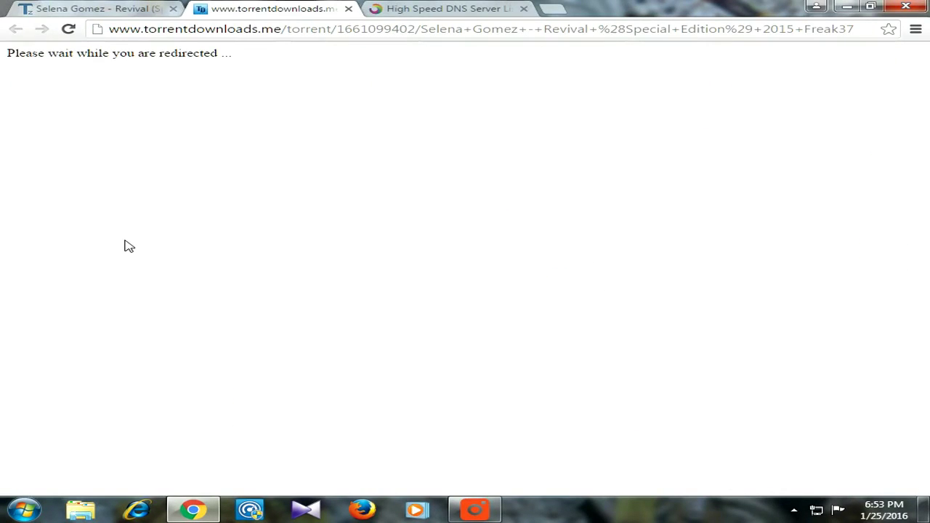
left_click(348, 9)
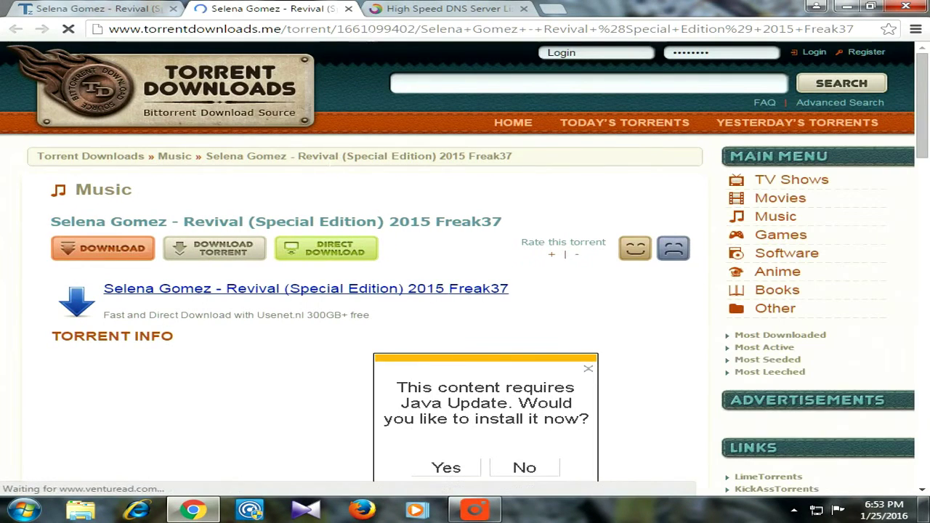
left_click(349, 9)
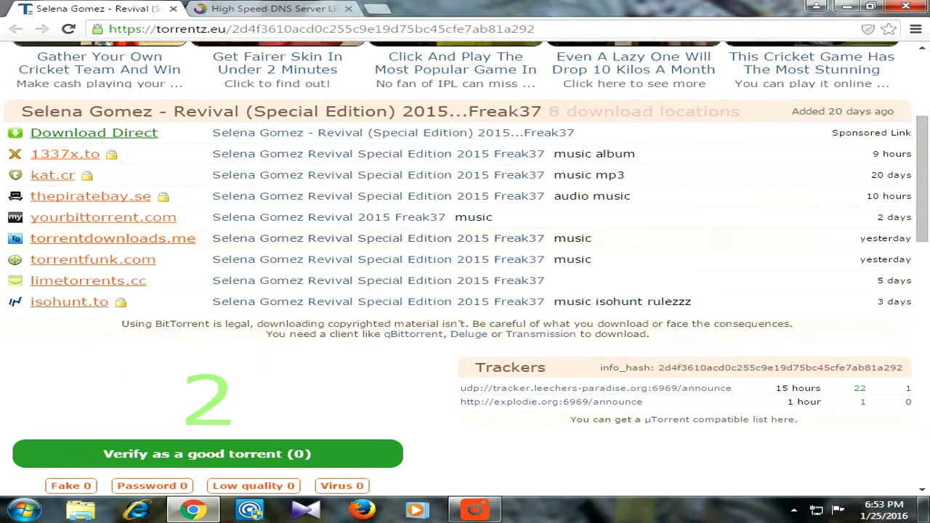
Open the torrentfunk.com link from the Revival album download list.
left_click(54, 260)
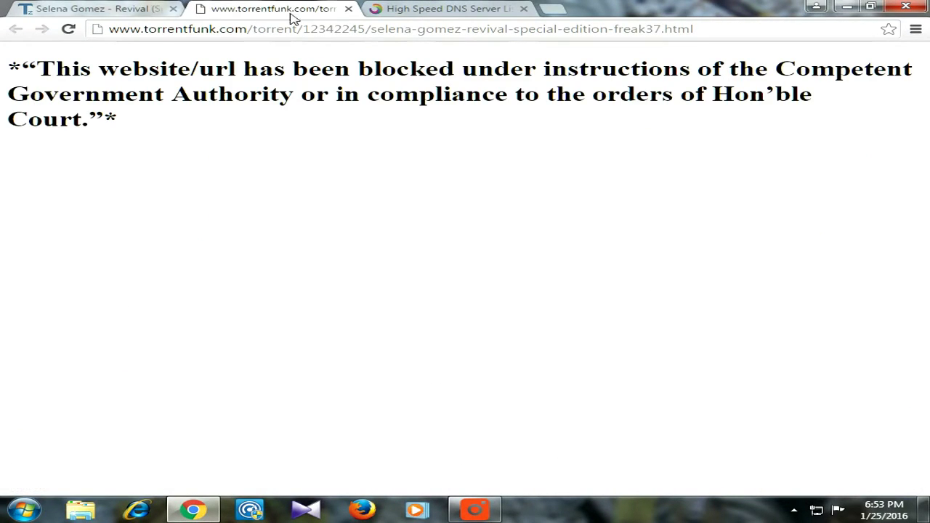